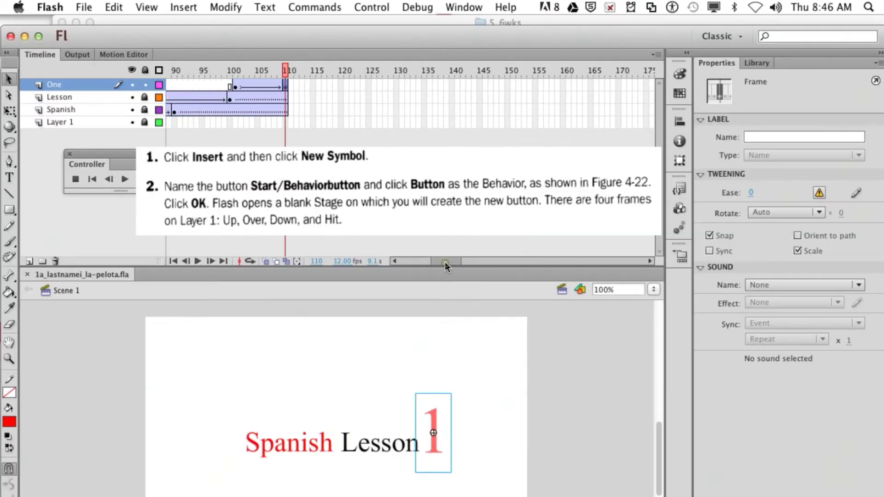
- Create a new symbol named Start/Behaviorbutton with Button as its type
{"action": "left_click_drag", "start_coordinate": [444, 261], "coordinate": [440, 262]}
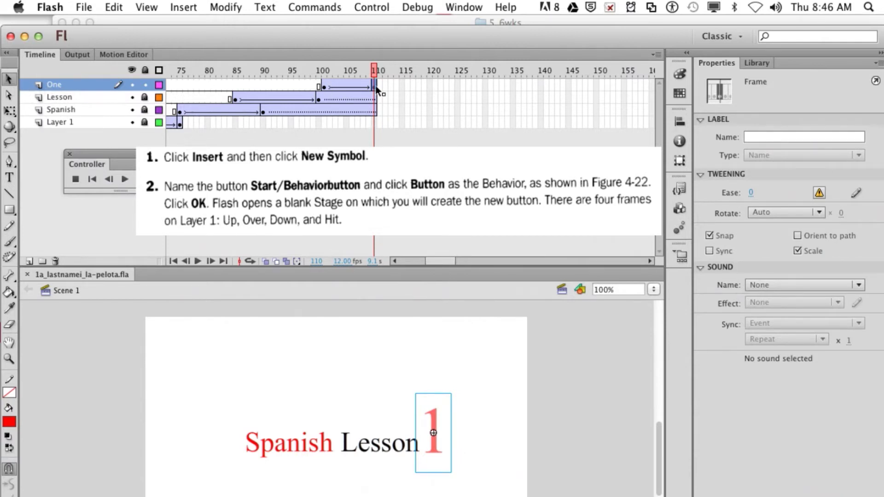
{"action": "left_click", "coordinate": [182, 7]}
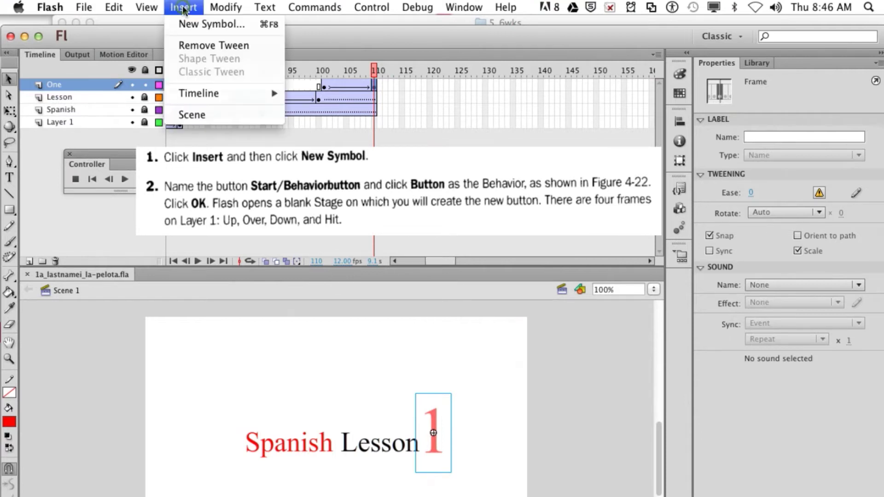
{"action": "left_click", "coordinate": [202, 26]}
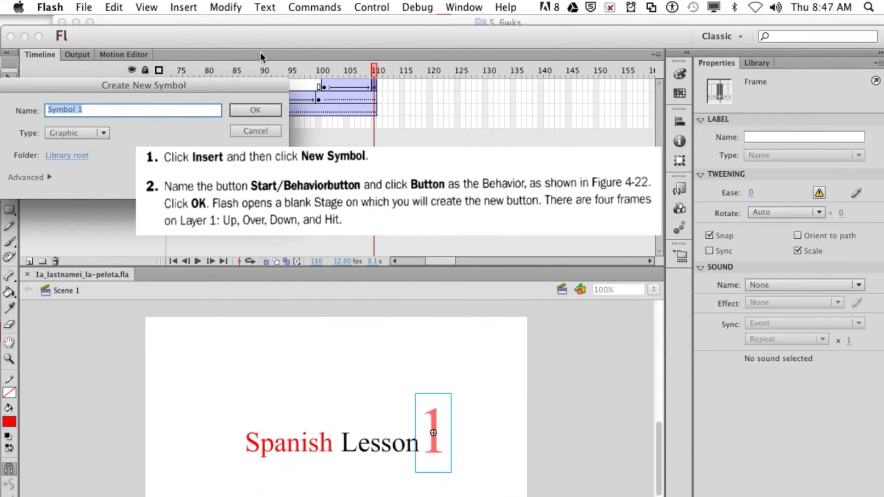
{"action": "type", "text": "Start"}
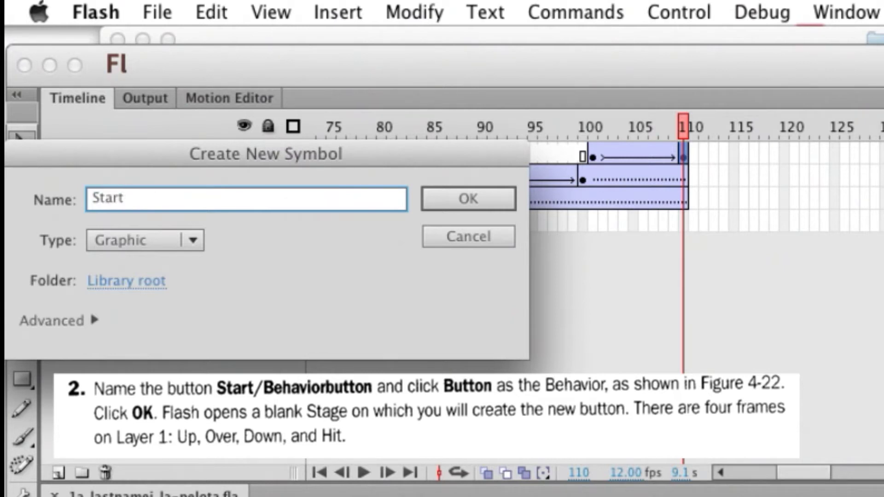
{"action": "type", "text": "/Behavio"}
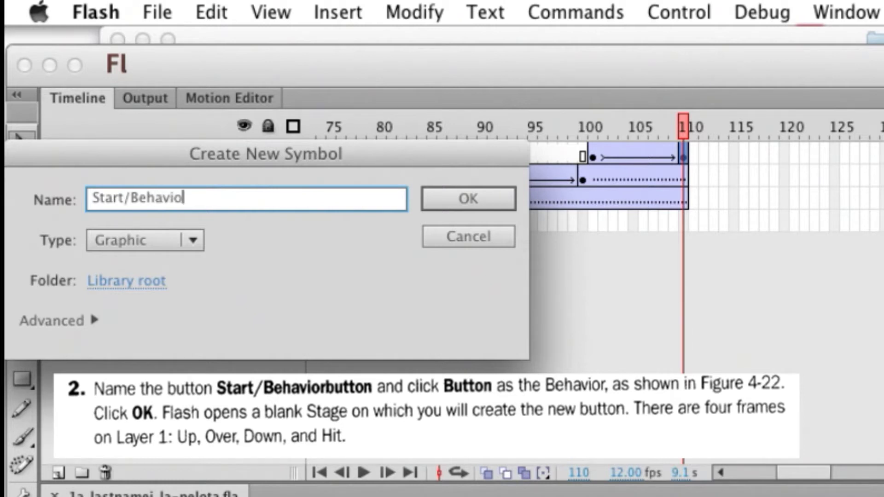
{"action": "type", "text": "rbutton"}
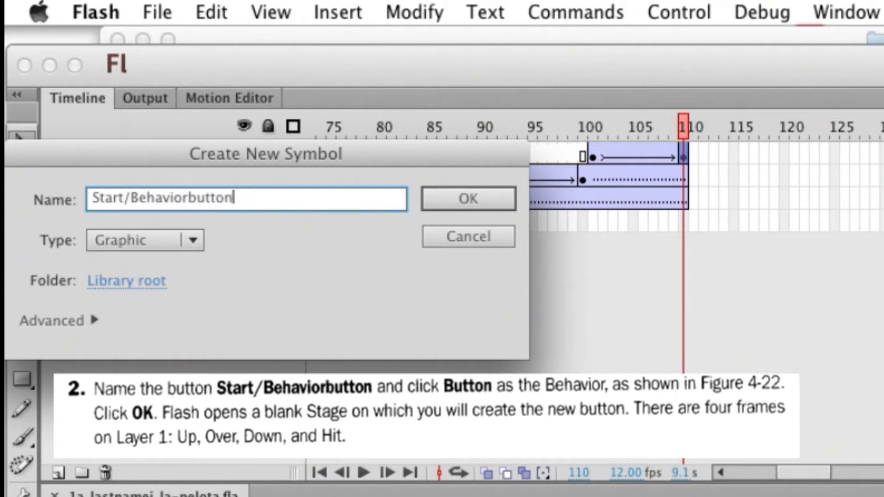
{"action": "left_click_drag", "start_coordinate": [359, 150], "coordinate": [573, 105]}
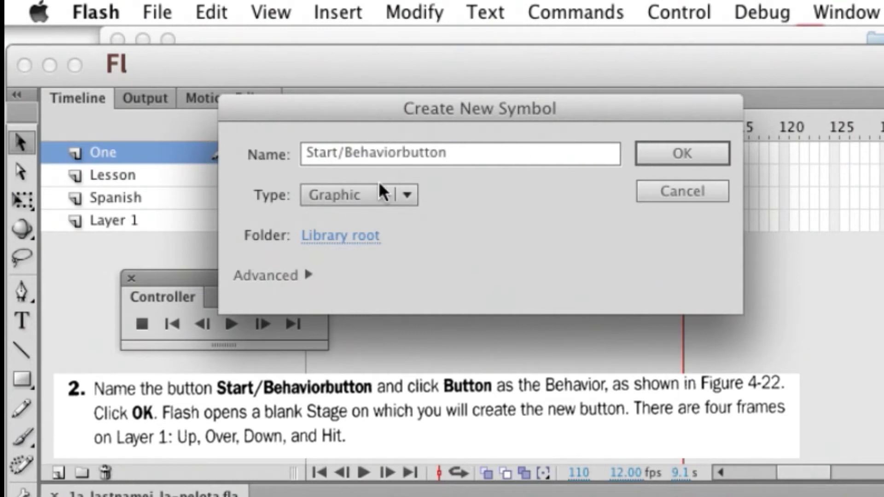
{"action": "left_click", "coordinate": [366, 202]}
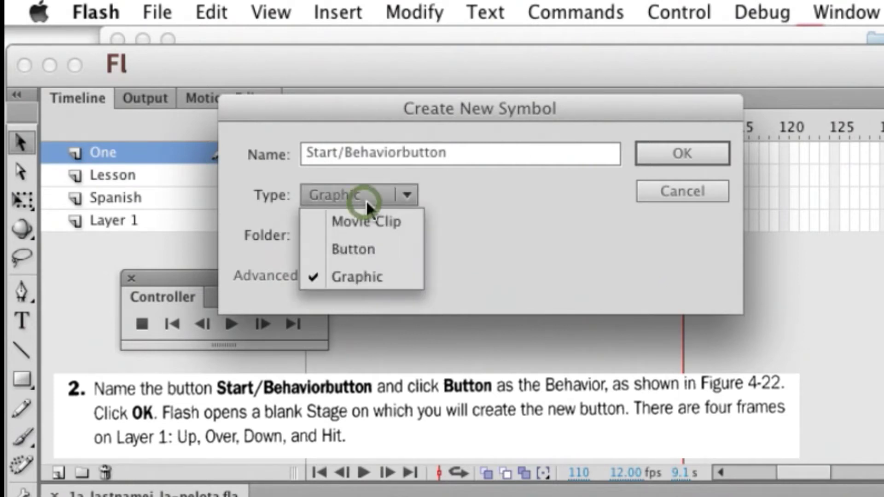
{"action": "left_click", "coordinate": [349, 245]}
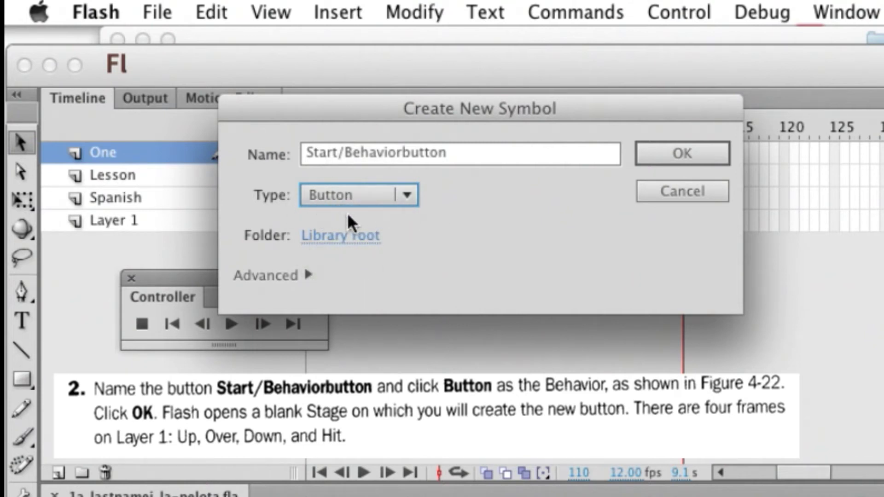
{"action": "left_click", "coordinate": [495, 155]}
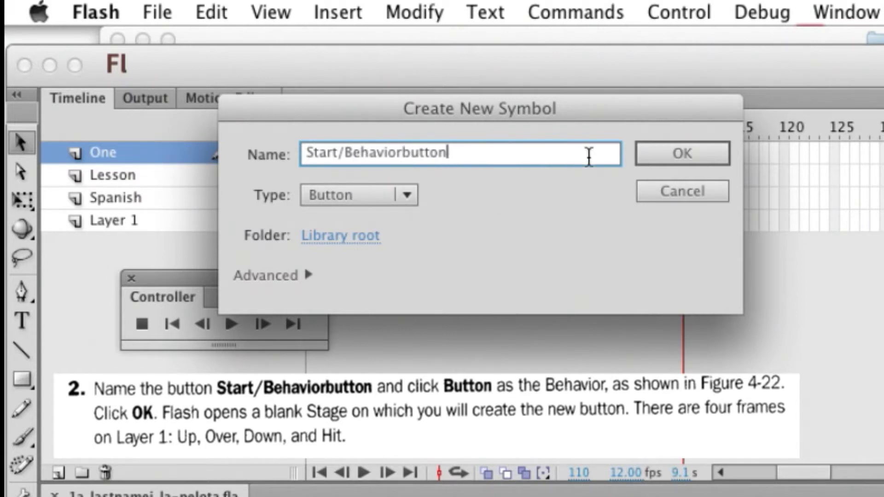
{"action": "left_click", "coordinate": [667, 154]}
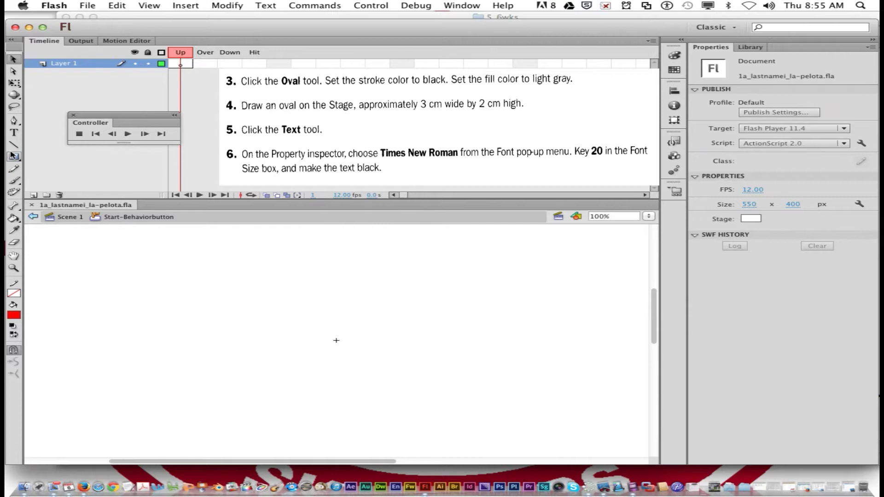
- Set up the Oval tool with a black stroke and a light gray fill
{"action": "left_click", "coordinate": [13, 157]}
{"action": "left_click_drag", "start_coordinate": [14, 157], "coordinate": [60, 168]}
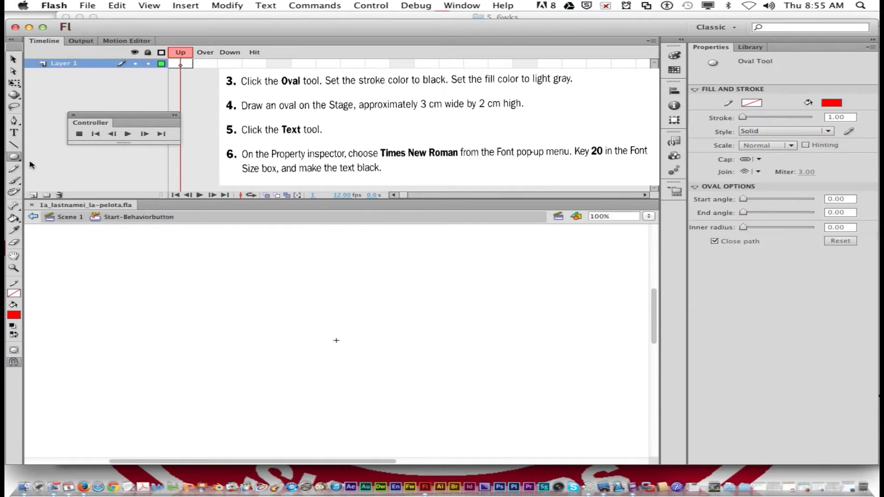
{"action": "key", "text": "o"}
{"action": "key", "text": "o"}
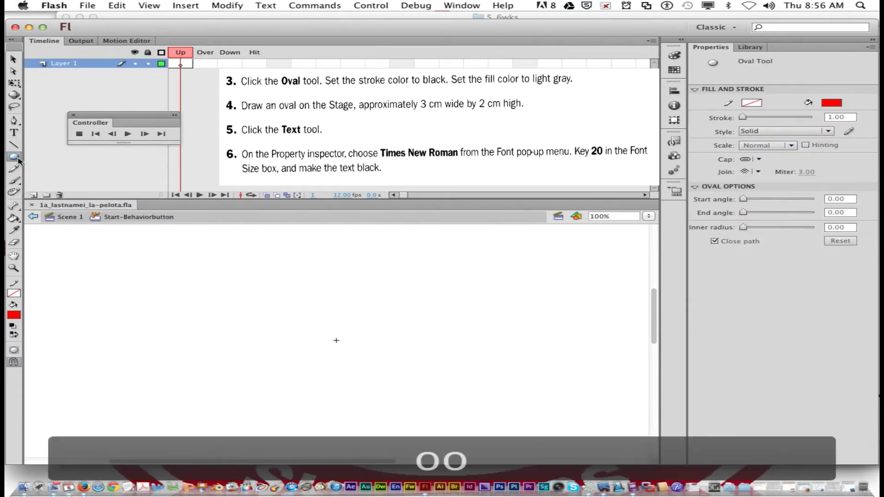
{"action": "left_click", "coordinate": [15, 159]}
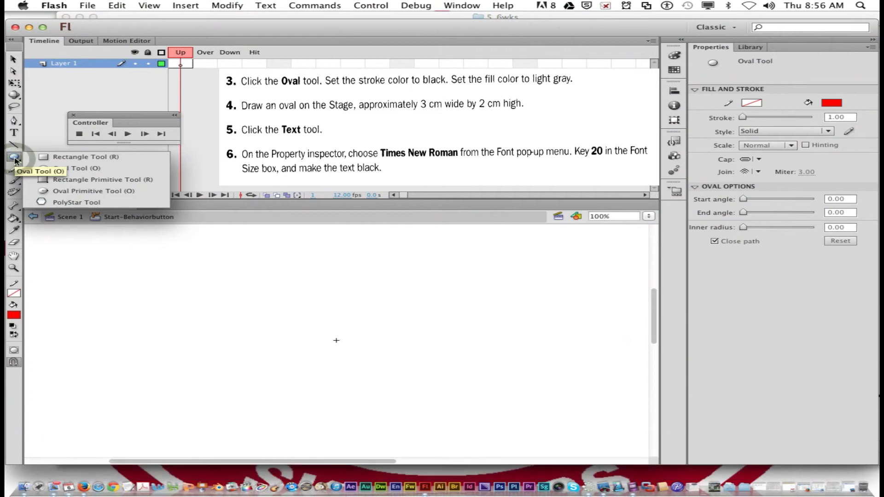
{"action": "left_click", "coordinate": [15, 159]}
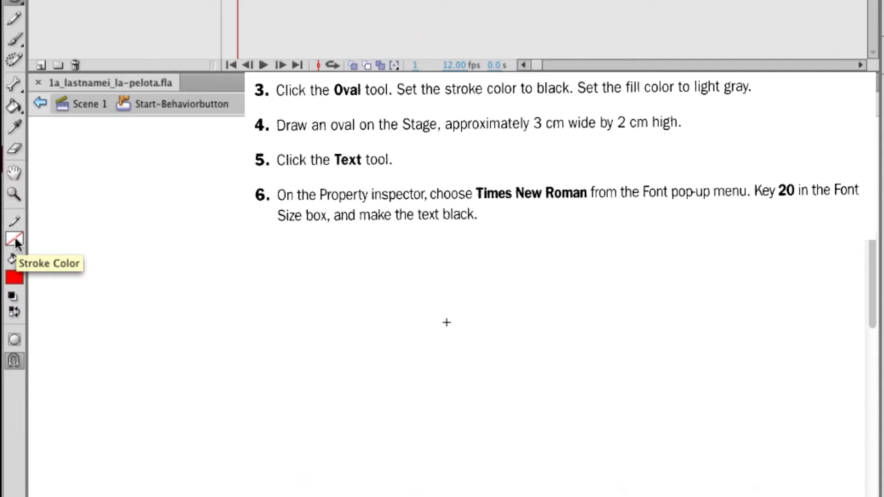
{"action": "left_click", "coordinate": [15, 237]}
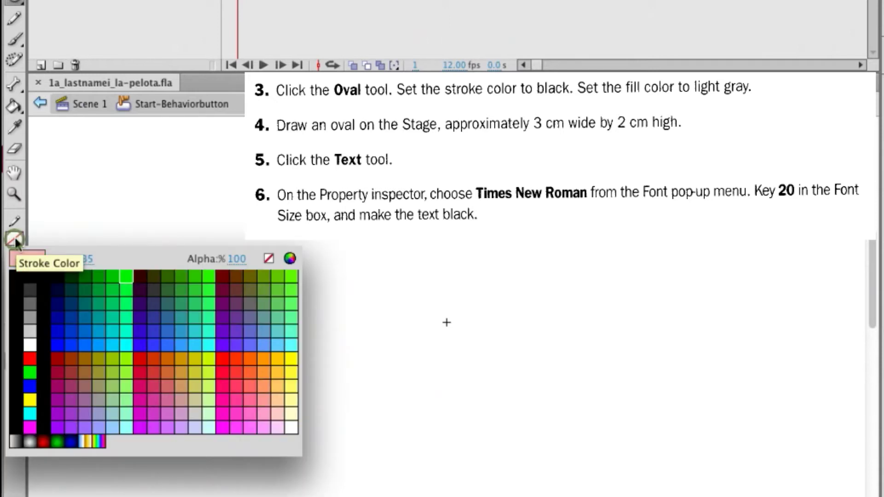
{"action": "left_click", "coordinate": [30, 276]}
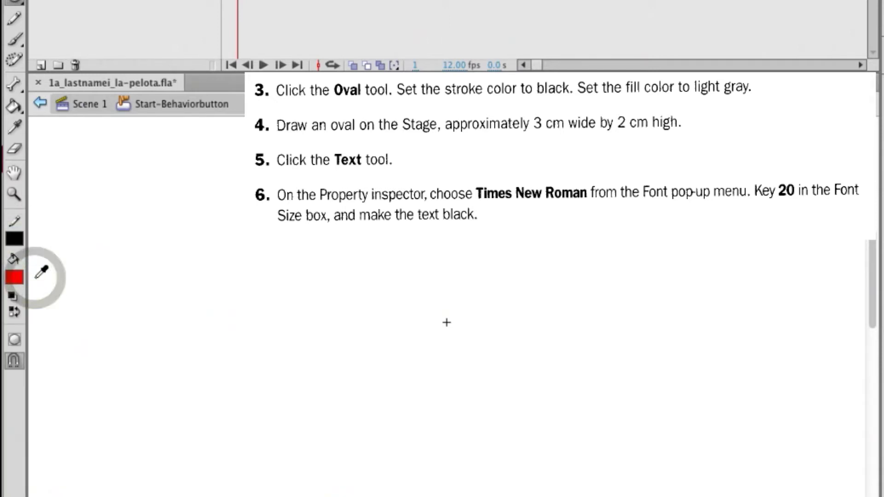
{"action": "left_click", "coordinate": [14, 278]}
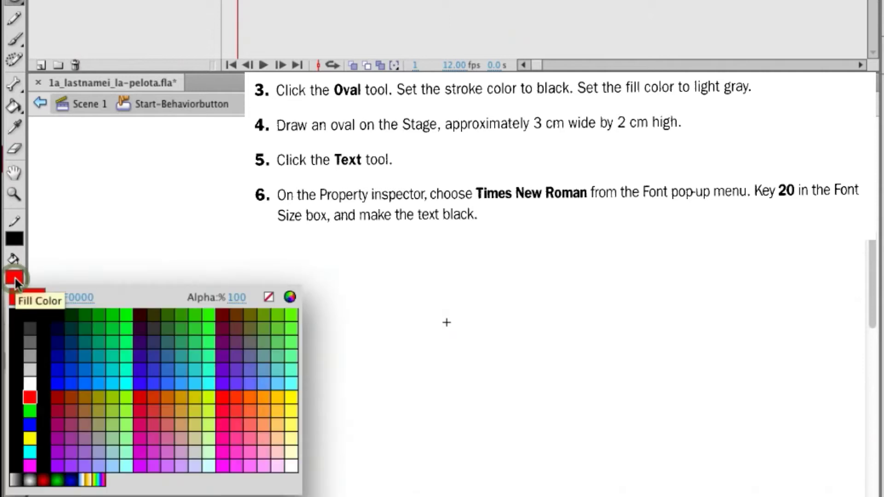
{"action": "left_click", "coordinate": [31, 369]}
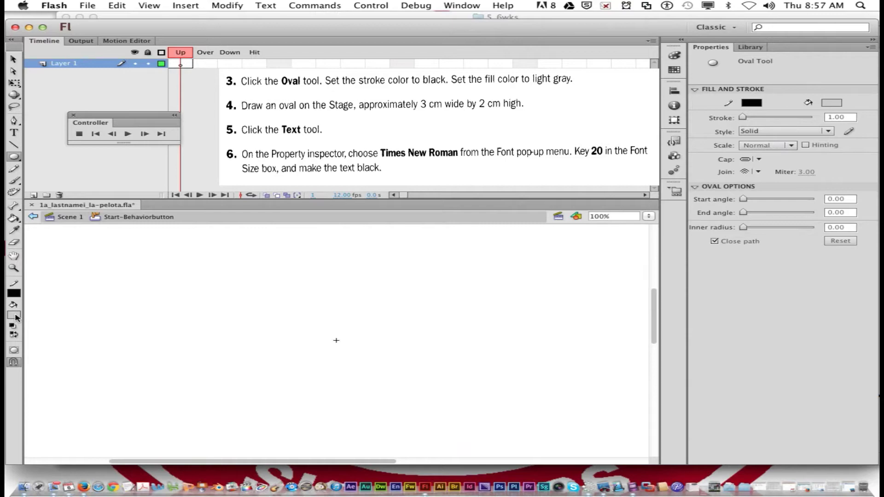
- Change the document's ruler units to centimeters
{"action": "left_click", "coordinate": [227, 5]}
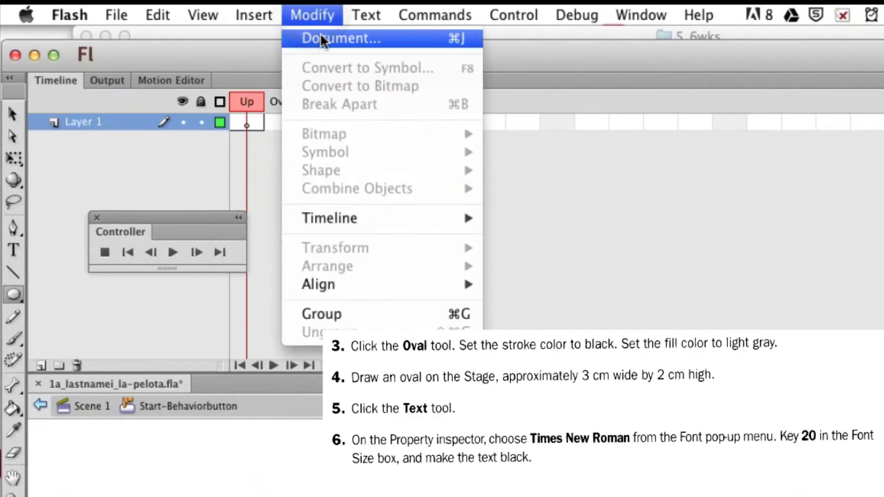
{"action": "left_click", "coordinate": [321, 39]}
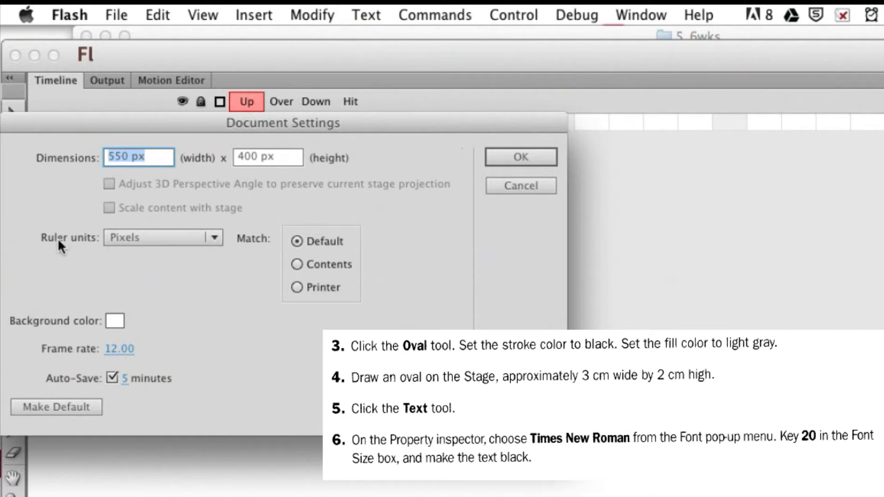
{"action": "left_click", "coordinate": [131, 238]}
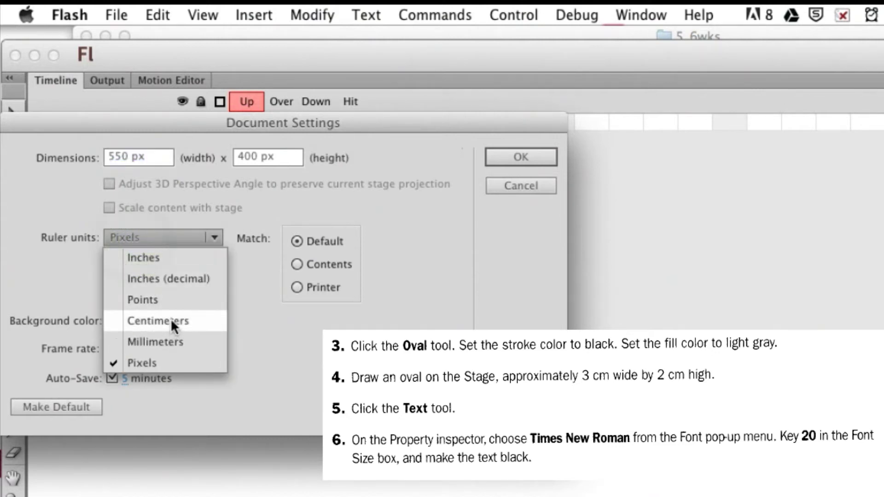
{"action": "left_click", "coordinate": [142, 322]}
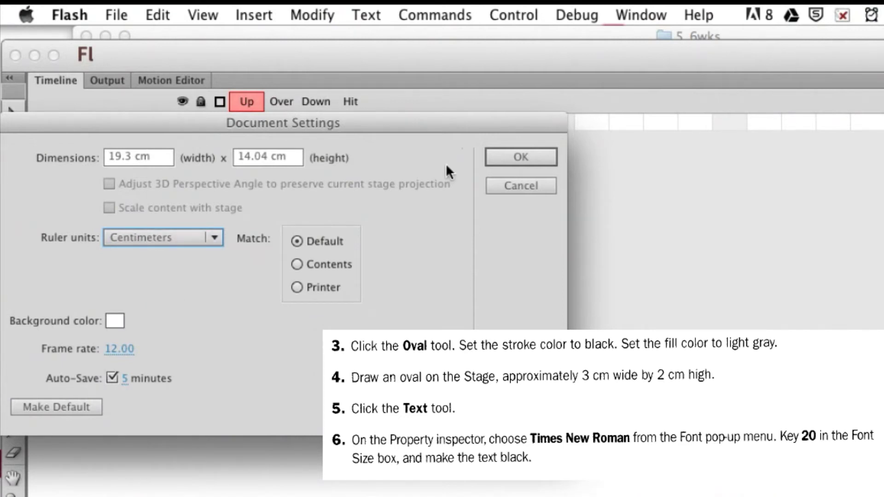
{"action": "left_click", "coordinate": [509, 156]}
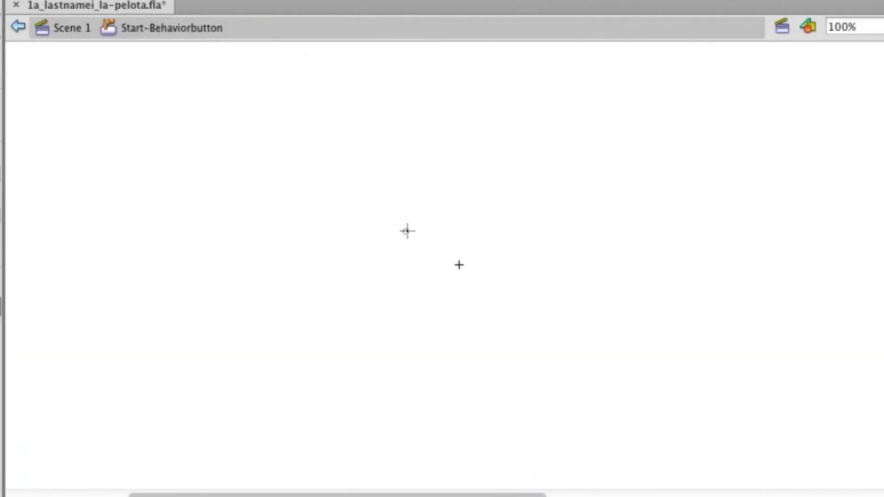
- Draw an oval over the crosshair on the symbol's stage and size it to 3 cm wide by 2 cm high
{"action": "left_click_drag", "start_coordinate": [300, 322], "coordinate": [369, 363]}
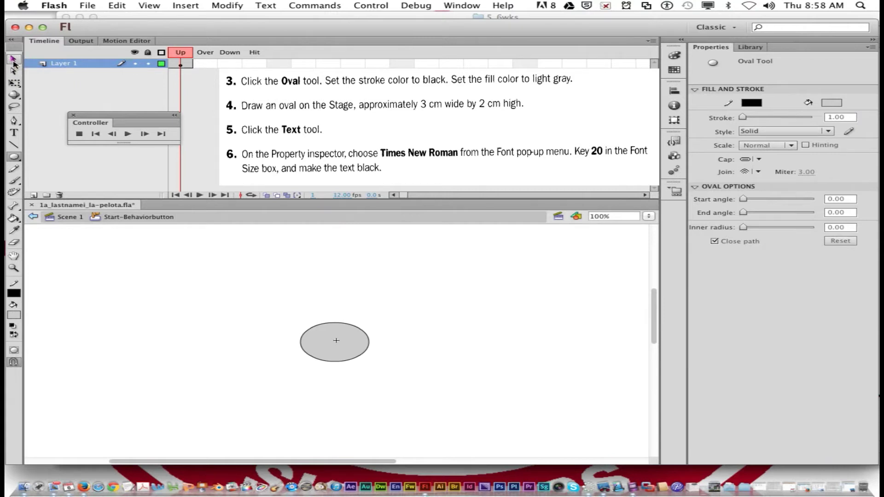
{"action": "left_click", "coordinate": [13, 61]}
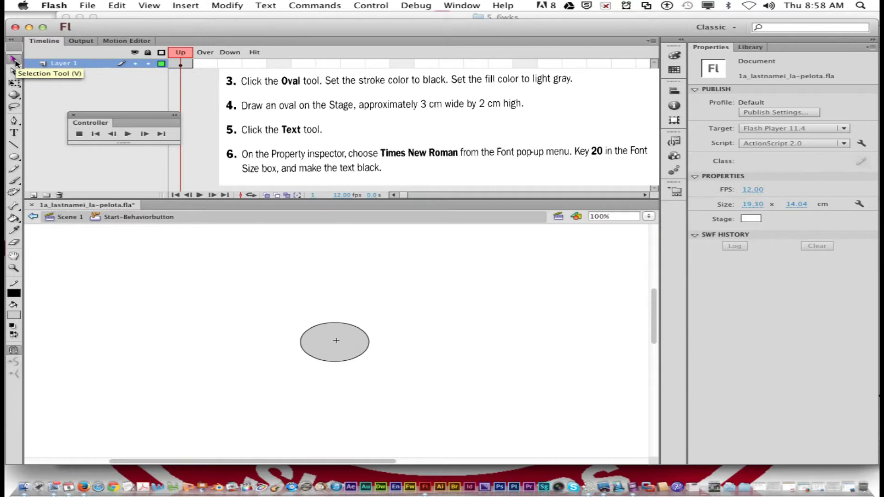
{"action": "double_click", "coordinate": [318, 337]}
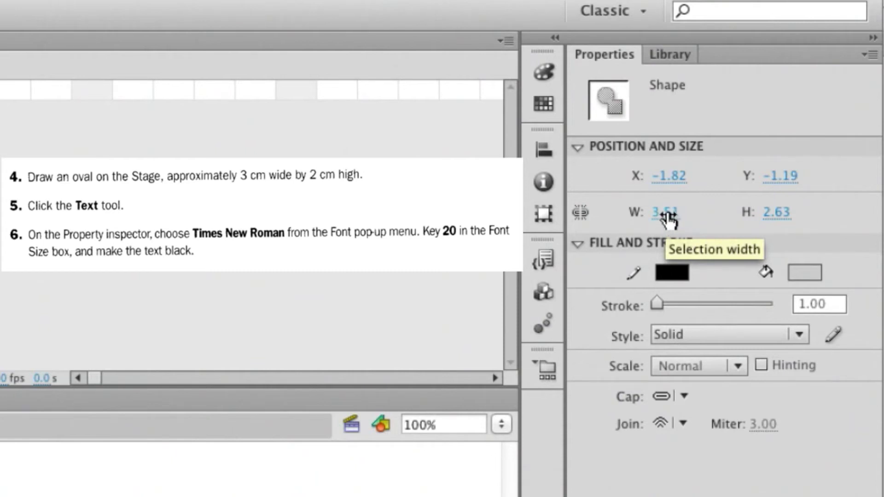
{"action": "left_click", "coordinate": [667, 216]}
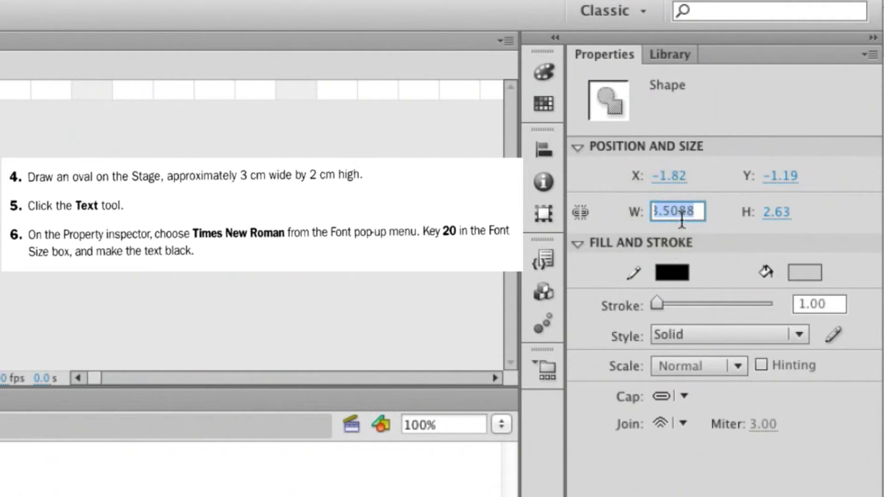
{"action": "left_click", "coordinate": [775, 212]}
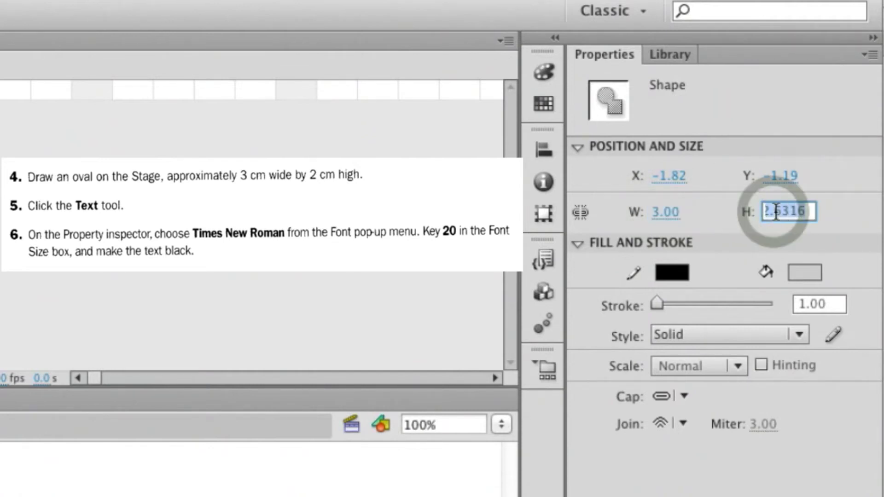
{"action": "type", "text": "2"}
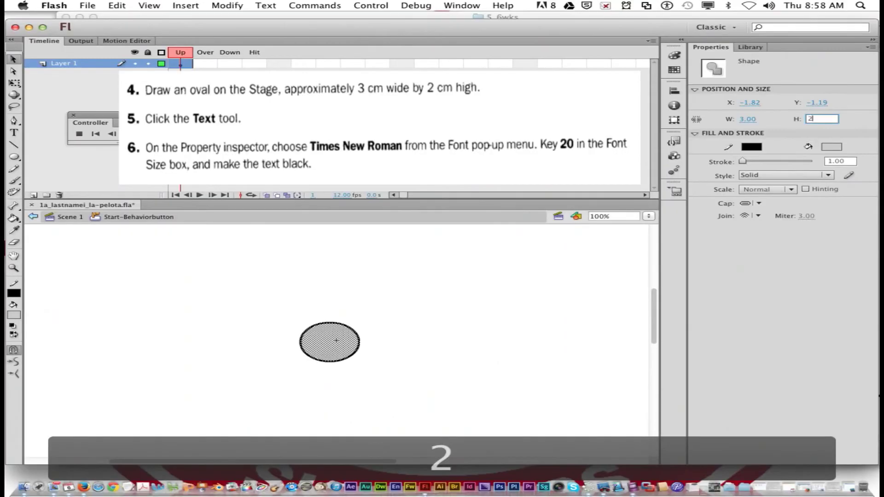
{"action": "key", "text": "Return"}
- Move the oval to center it on the crosshair, at about X -1.47 and Y -0.95 cm
{"action": "left_click_drag", "start_coordinate": [257, 290], "coordinate": [374, 363]}
{"action": "left_click_drag", "start_coordinate": [342, 339], "coordinate": [350, 345]}
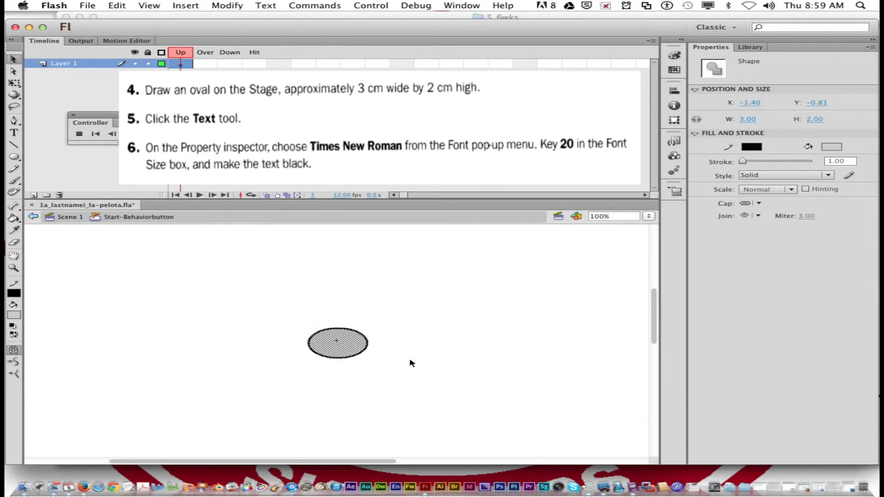
{"action": "key", "text": "Left"}
{"action": "key", "text": "Up"}
{"action": "key", "text": "Up"}
{"action": "key", "text": "Up"}
{"action": "key", "text": "Up"}
{"action": "key", "text": "Left"}
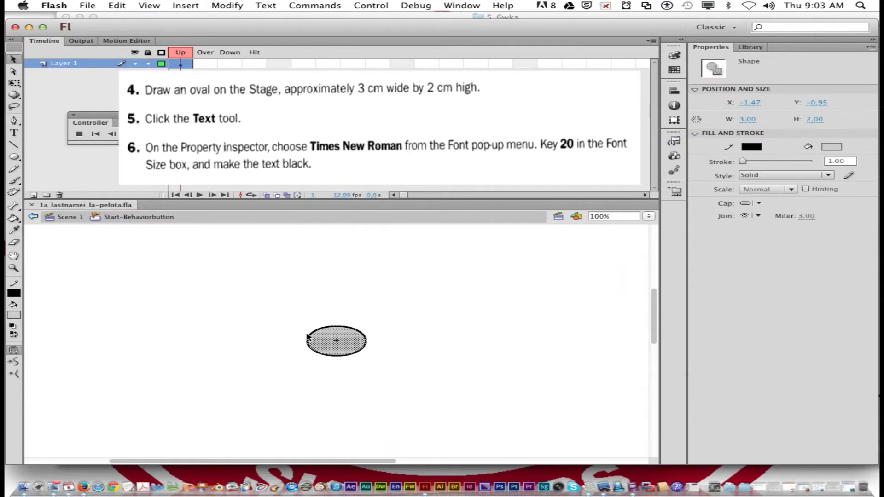
- Set the Text tool to a 20 pt font size and black color
{"action": "key", "text": "t"}
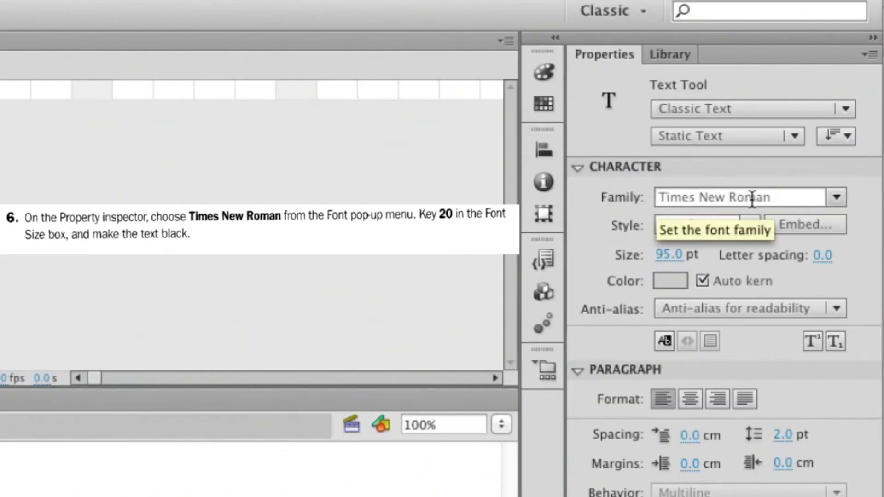
{"action": "left_click", "coordinate": [668, 254]}
{"action": "type", "text": "20"}
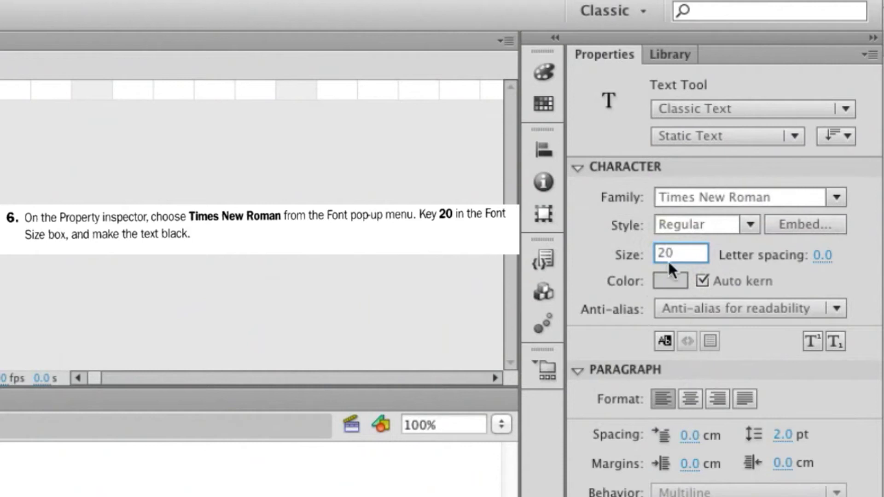
{"action": "left_click", "coordinate": [668, 279]}
{"action": "left_click", "coordinate": [548, 325]}
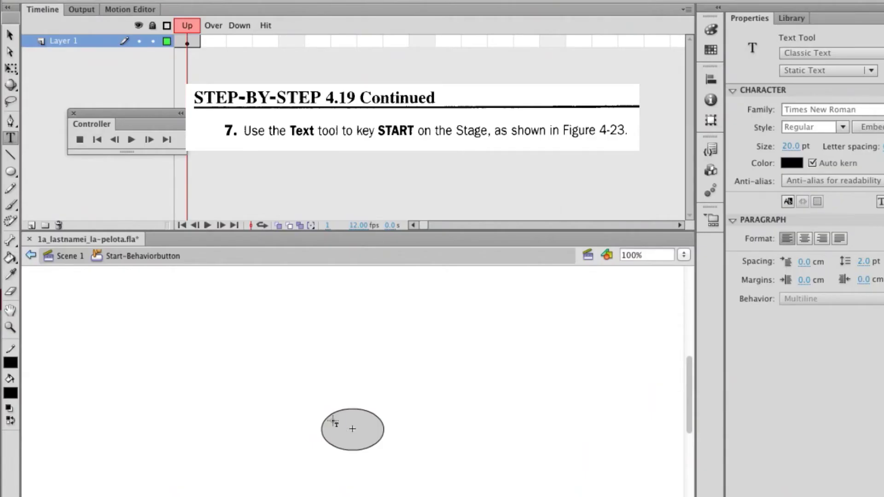
- Add the text START over the oval and center it there, at about X -1.09 and Y -0.46 cm
{"action": "left_click", "coordinate": [333, 417]}
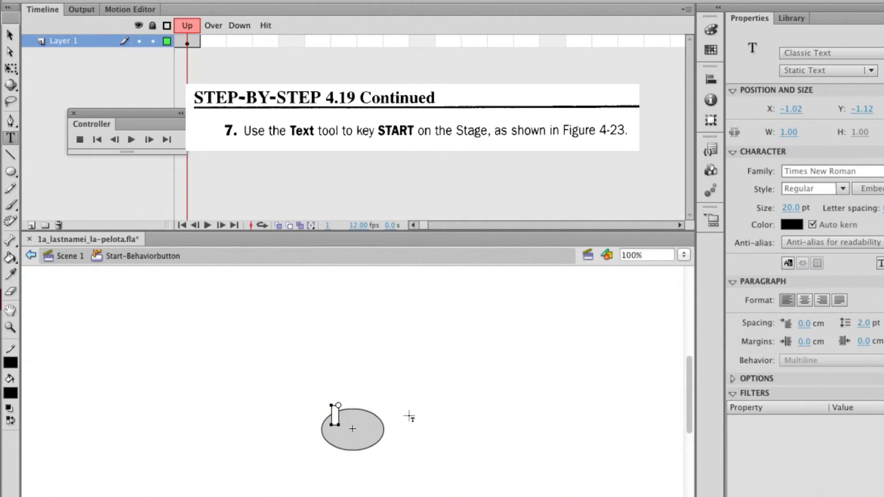
{"action": "type", "text": "START"}
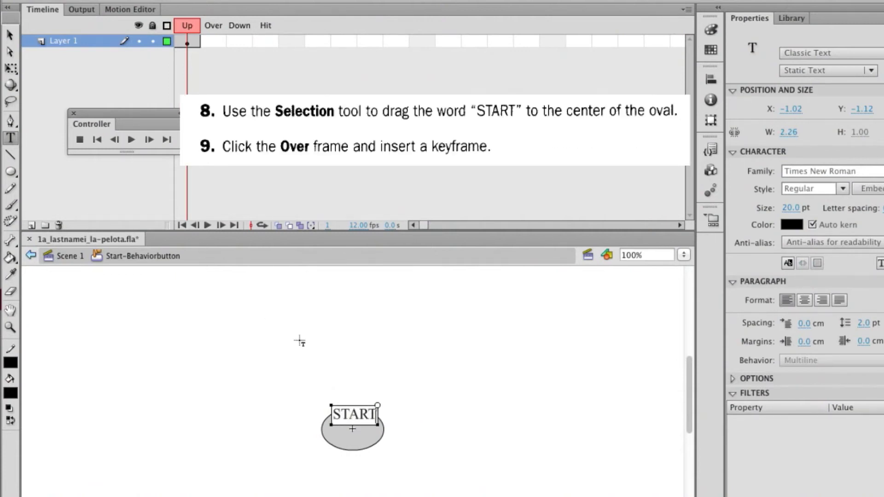
{"action": "left_click_drag", "start_coordinate": [365, 418], "coordinate": [366, 432]}
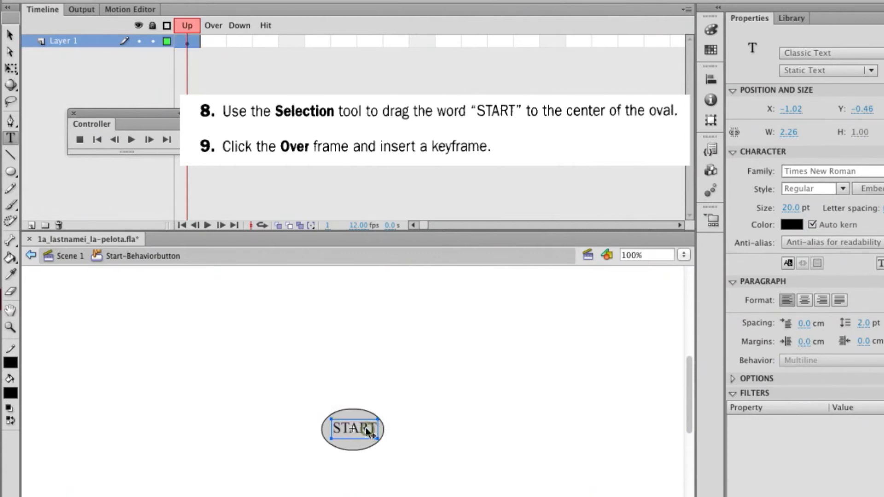
{"action": "left_click_drag", "start_coordinate": [366, 431], "coordinate": [366, 435]}
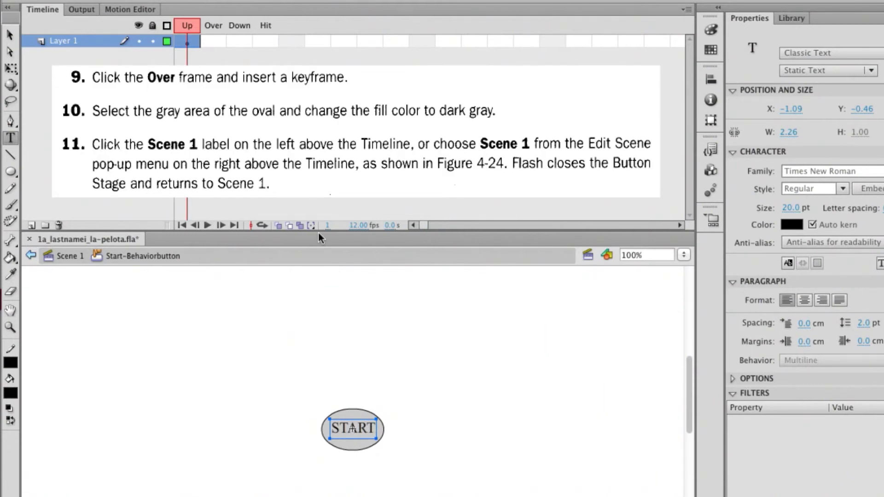
- Insert a keyframe in the button's Over frame and save the file
{"action": "left_click", "coordinate": [212, 42]}
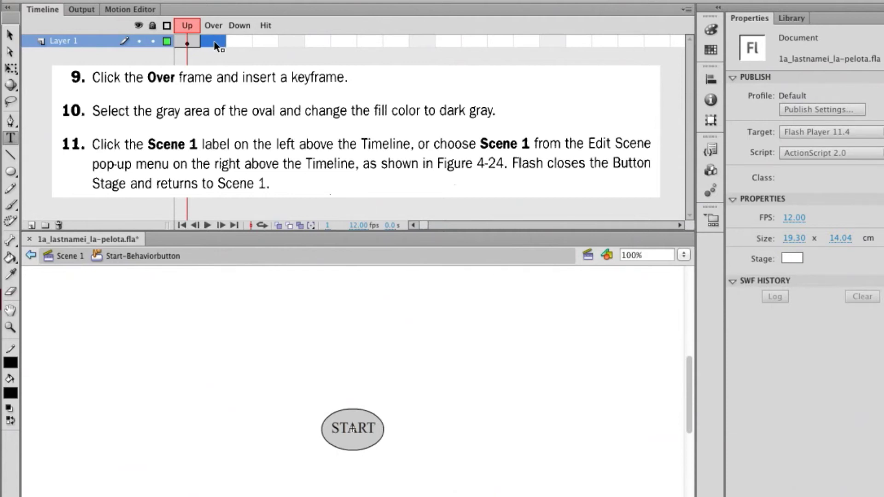
{"action": "left_click", "coordinate": [213, 39]}
{"action": "key", "text": "F6"}
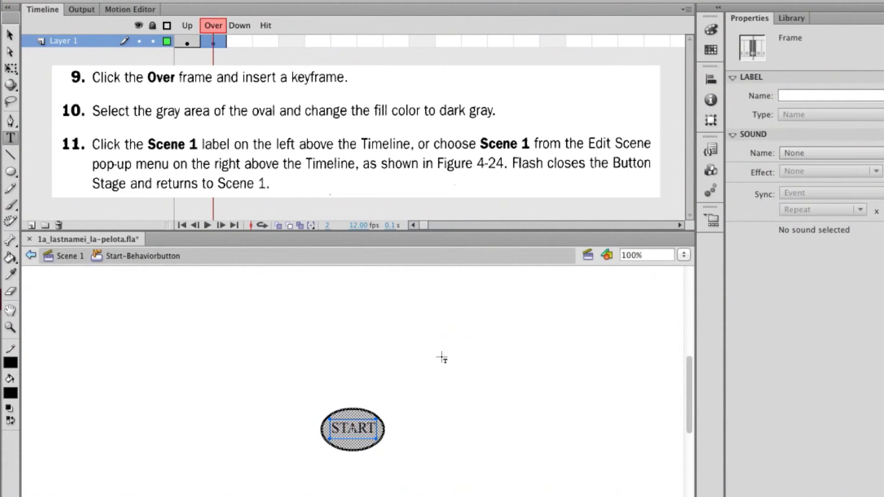
{"action": "key", "text": "super+s"}
- Select only the oval's gray fill in the Over frame and change its fill color to dark gray
{"action": "left_click", "coordinate": [9, 37]}
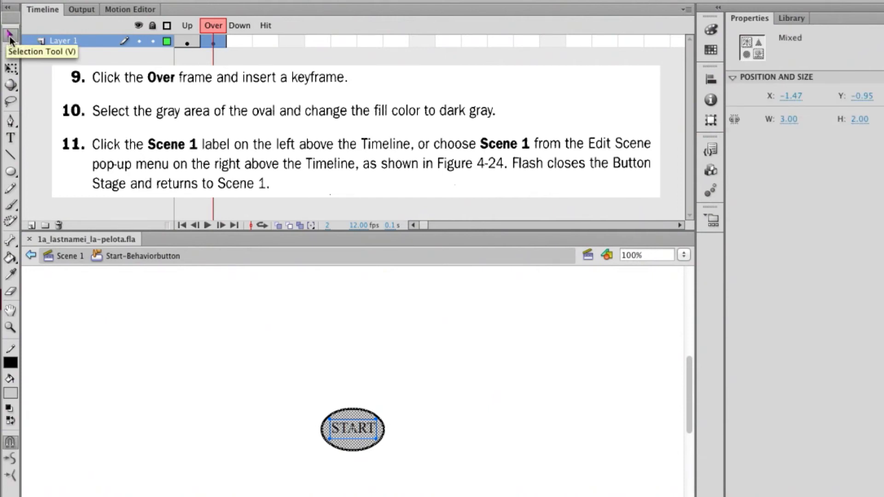
{"action": "left_click", "coordinate": [337, 341]}
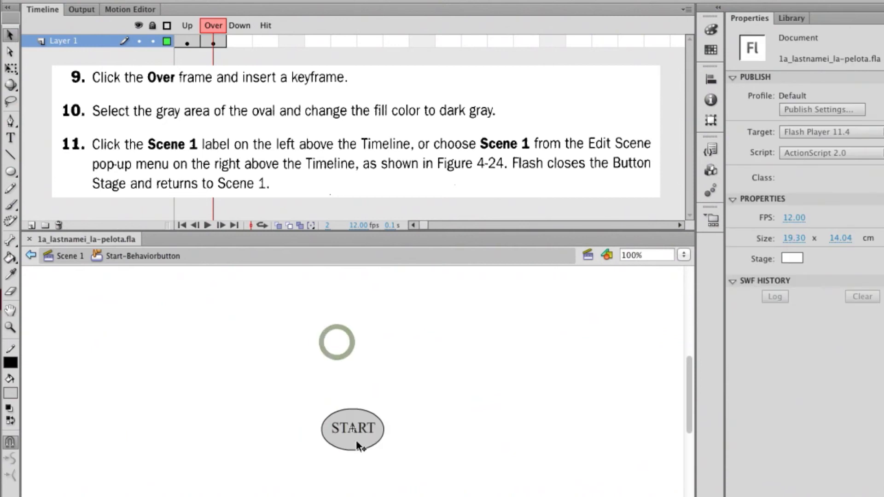
{"action": "left_click", "coordinate": [358, 442]}
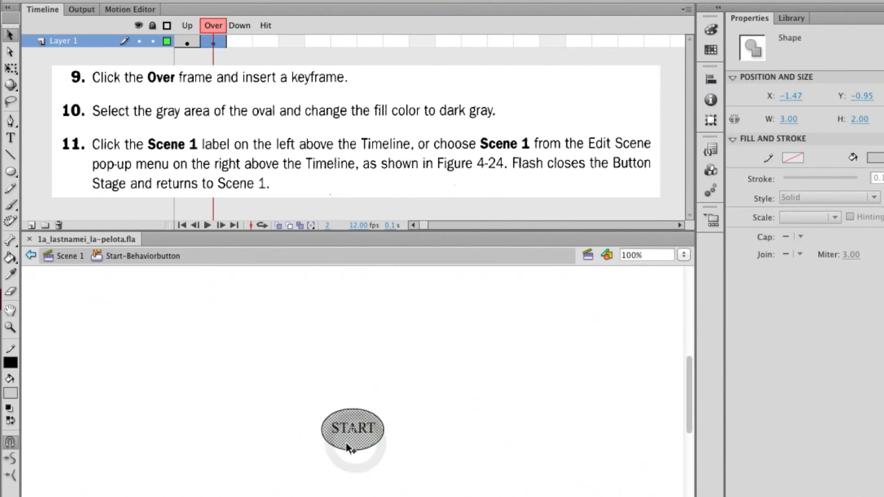
{"action": "double_click", "coordinate": [348, 445]}
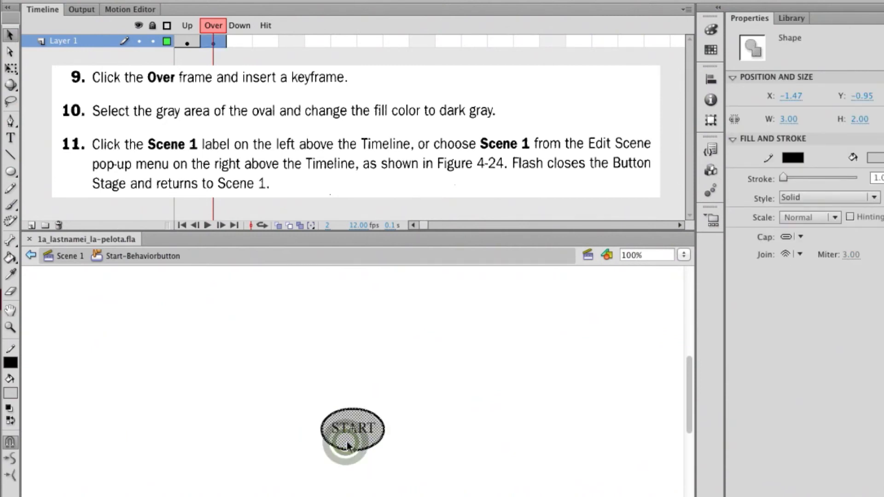
{"action": "left_click", "coordinate": [405, 448]}
{"action": "left_click", "coordinate": [347, 442]}
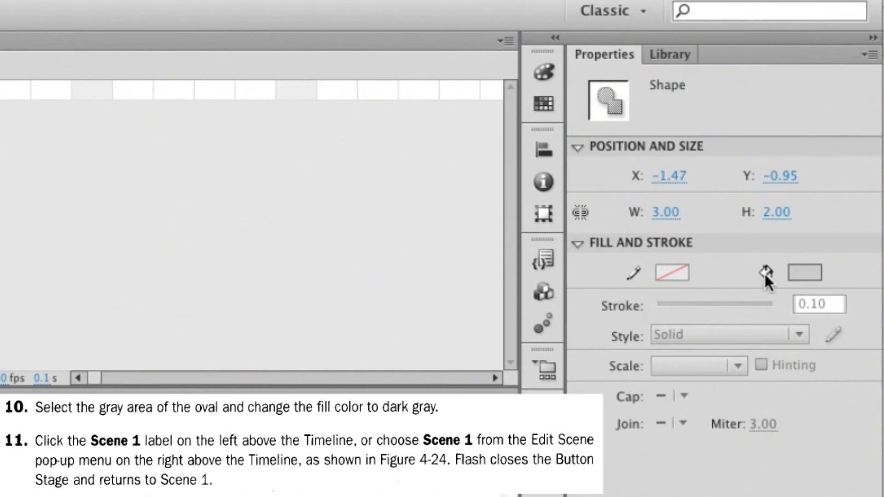
{"action": "left_click", "coordinate": [791, 273]}
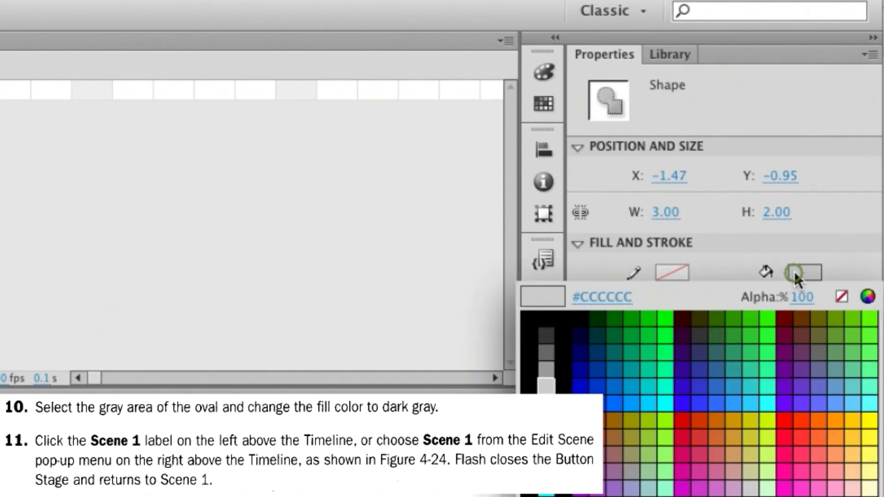
{"action": "left_click", "coordinate": [548, 350]}
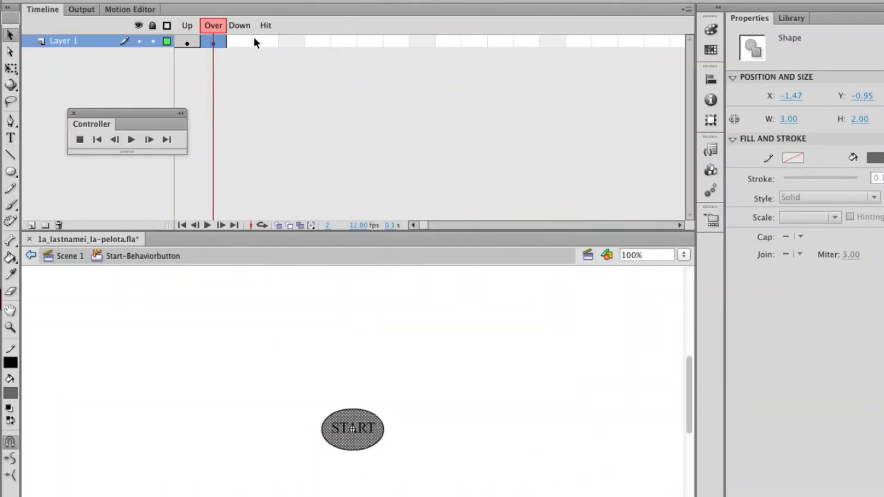
- Compare the button's Up and Over frames and return to Scene 1
{"action": "left_click", "coordinate": [188, 43]}
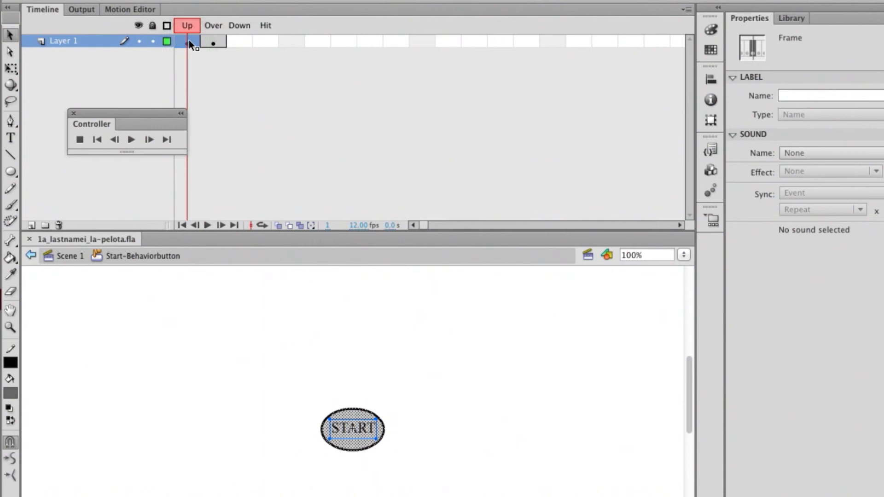
{"action": "left_click", "coordinate": [210, 43]}
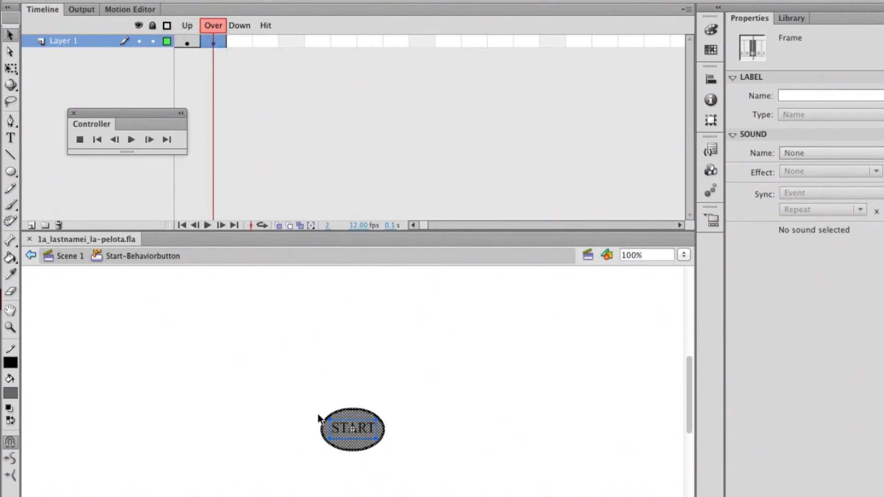
{"action": "left_click", "coordinate": [187, 41]}
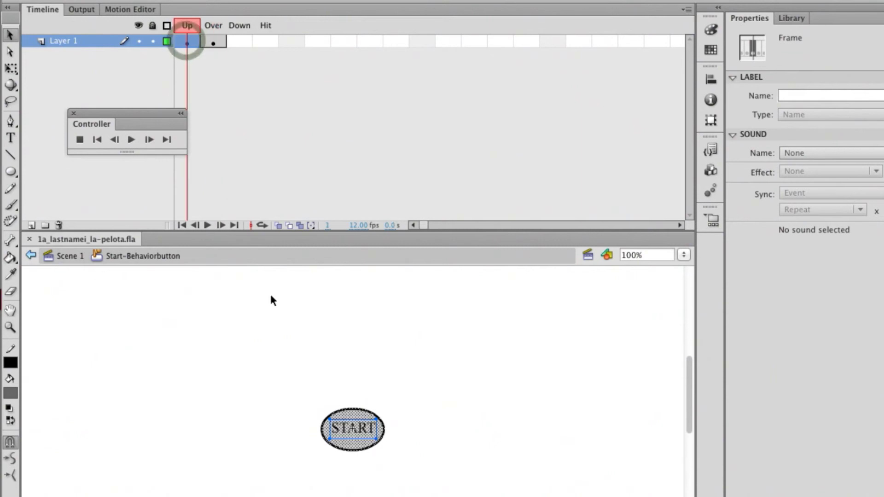
{"action": "left_click", "coordinate": [223, 41]}
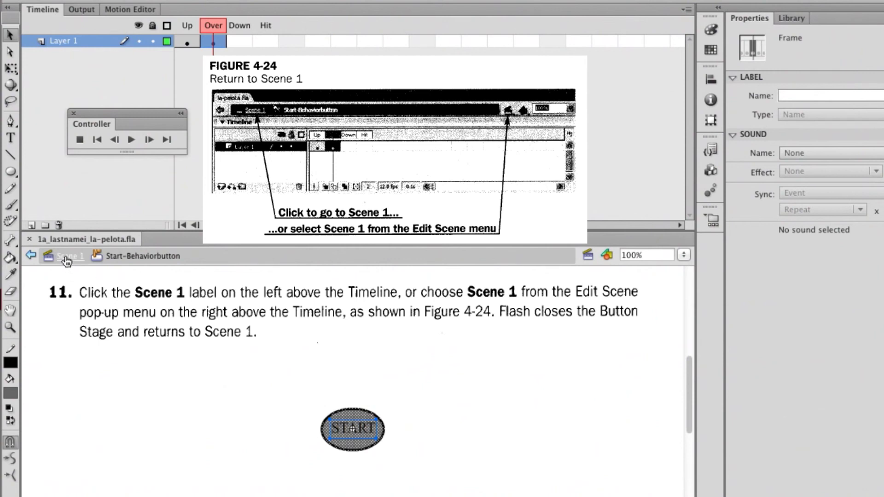
{"action": "left_click", "coordinate": [67, 256]}
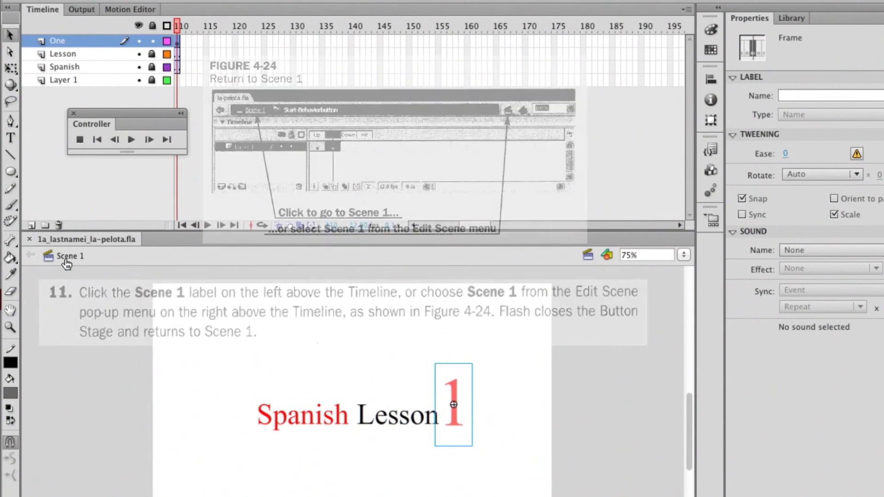
- Reopen the Start-Behaviorbutton symbol for editing from the library and go back to Scene 1
{"action": "left_click", "coordinate": [788, 19]}
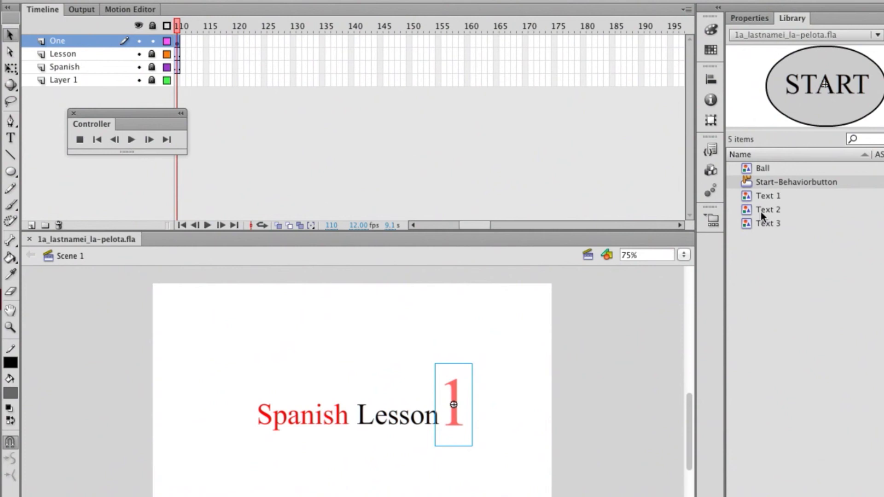
{"action": "double_click", "coordinate": [749, 181]}
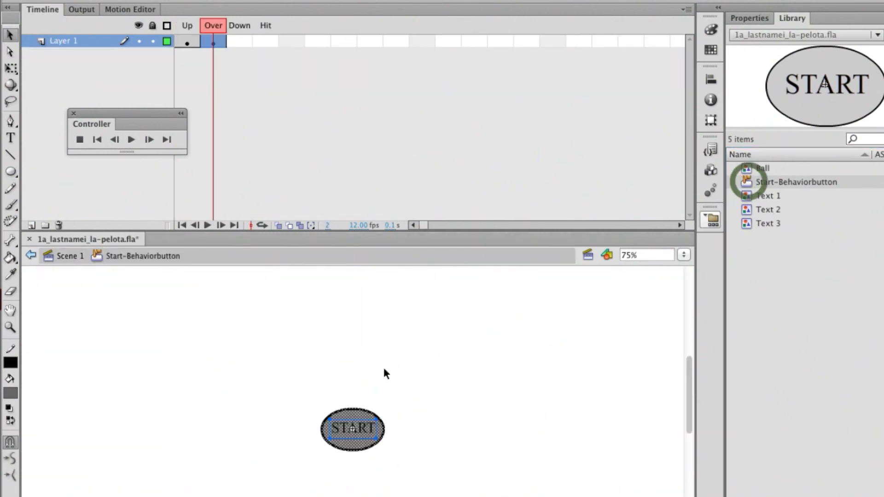
{"action": "left_click", "coordinate": [65, 256]}
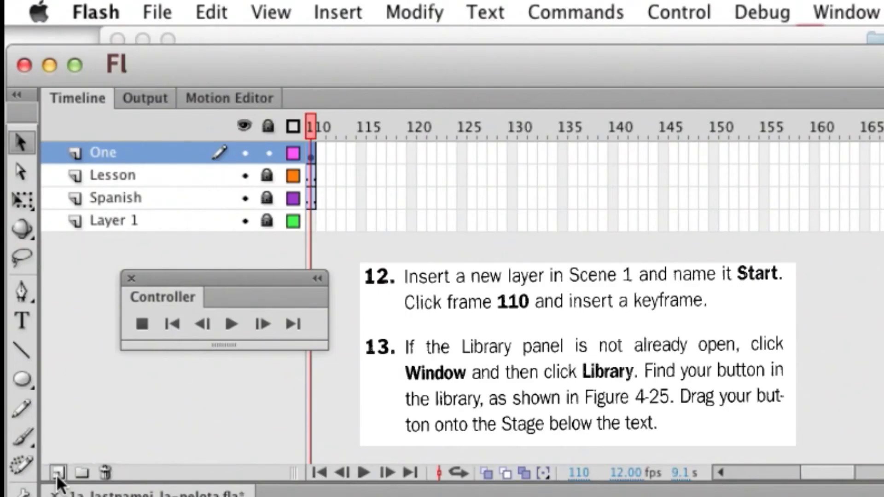
- Insert a new layer above the One layer in Scene 1 and name it Start
{"action": "left_click", "coordinate": [56, 473]}
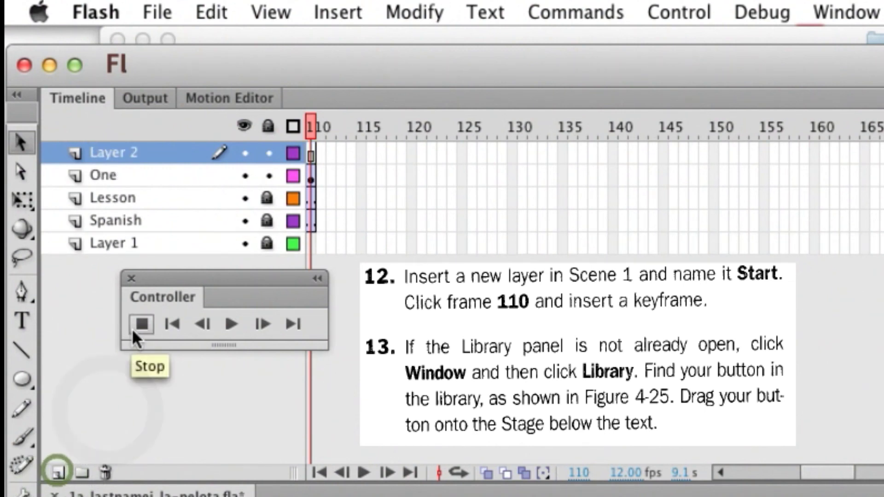
{"action": "double_click", "coordinate": [129, 152]}
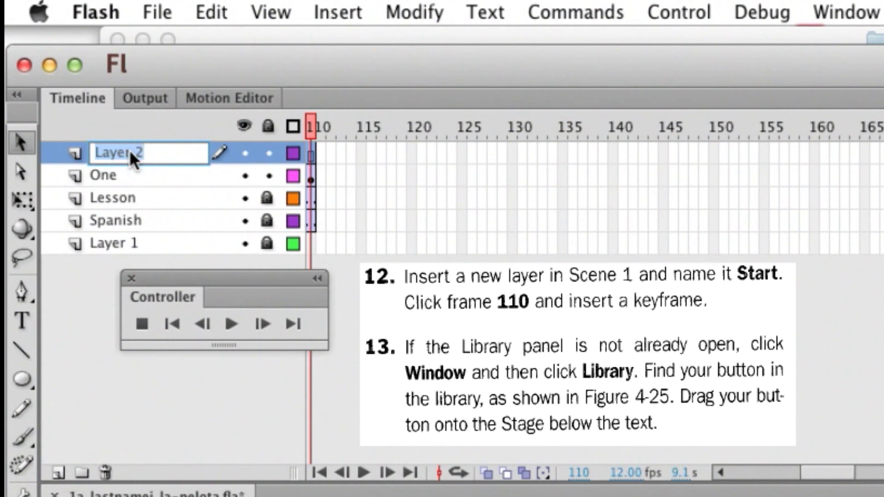
{"action": "type", "text": "Start"}
{"action": "key", "text": "Return"}
- Insert a keyframe at frame 110 of the Start layer
{"action": "left_click", "coordinate": [311, 150]}
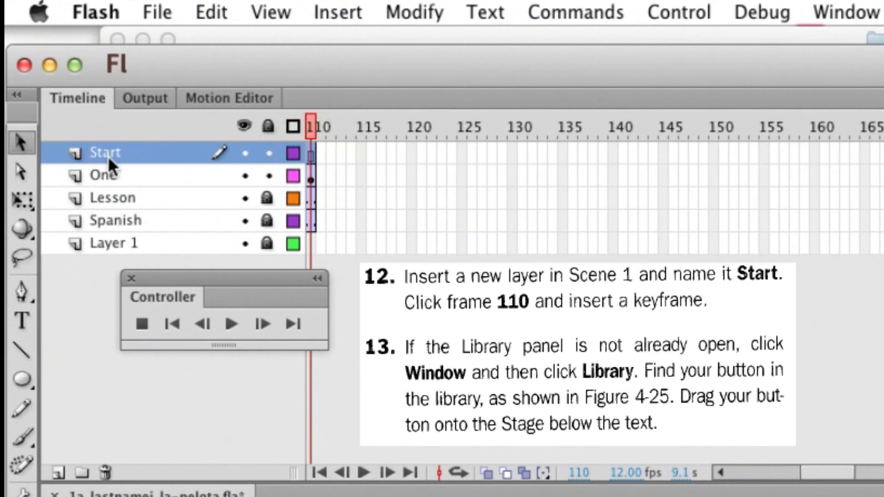
{"action": "left_click_drag", "start_coordinate": [834, 469], "coordinate": [810, 470]}
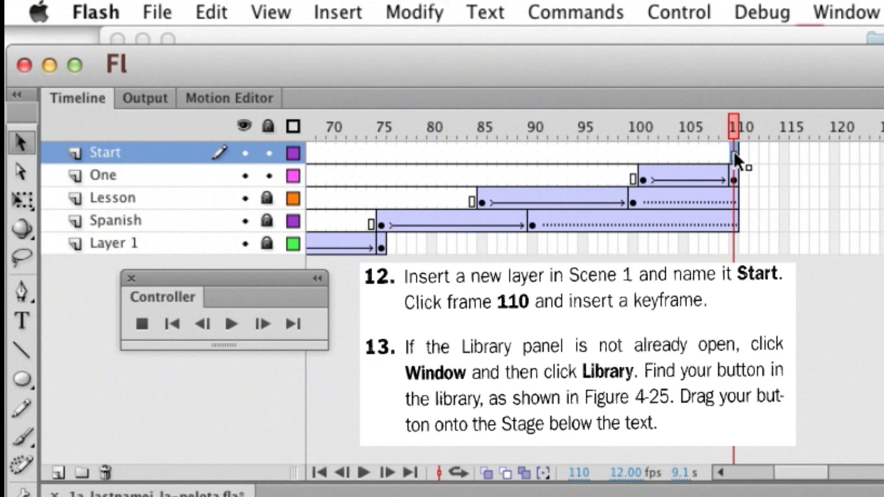
{"action": "key", "text": "F6"}
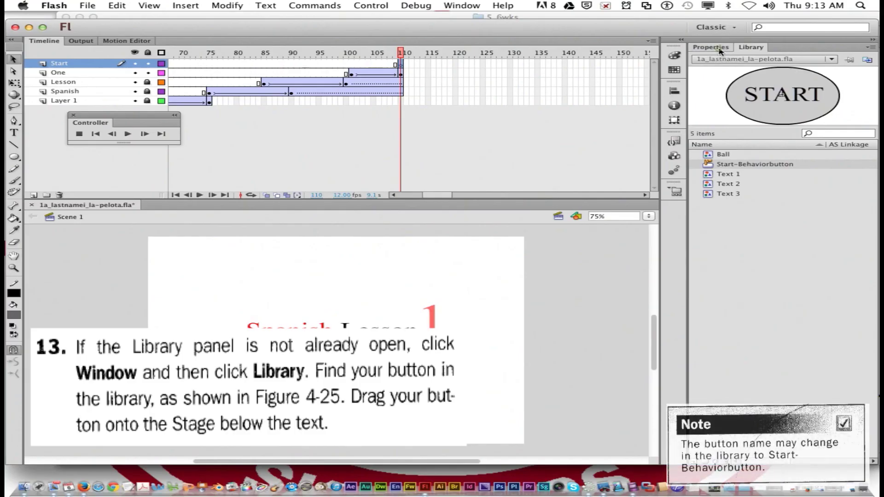
- Place a Start-Behaviorbutton instance from the library on the stage, centered below the Spanish Lesson 1 text
{"action": "left_click", "coordinate": [711, 47]}
{"action": "left_click", "coordinate": [750, 47]}
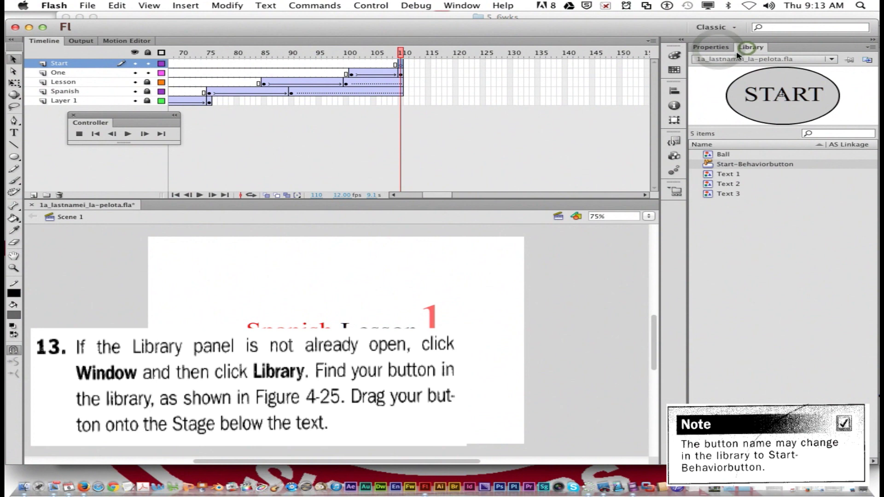
{"action": "left_click", "coordinate": [750, 46]}
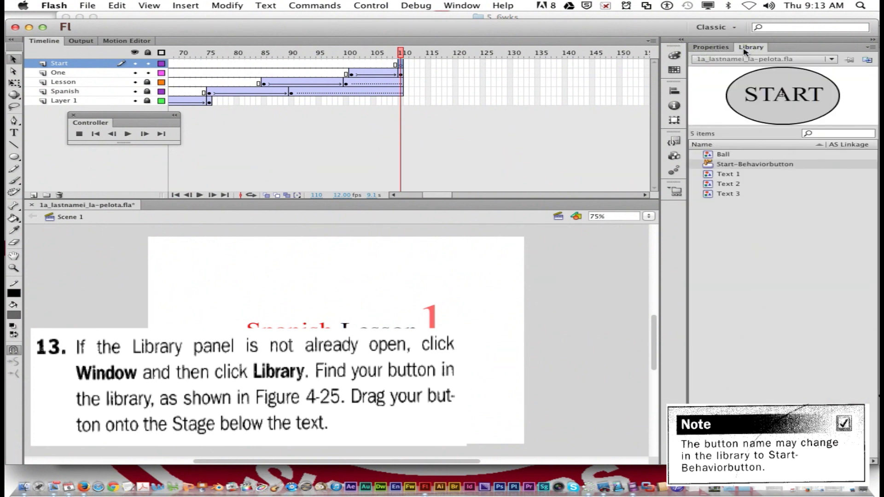
{"action": "key", "text": "super+l"}
{"action": "key", "text": "super+l"}
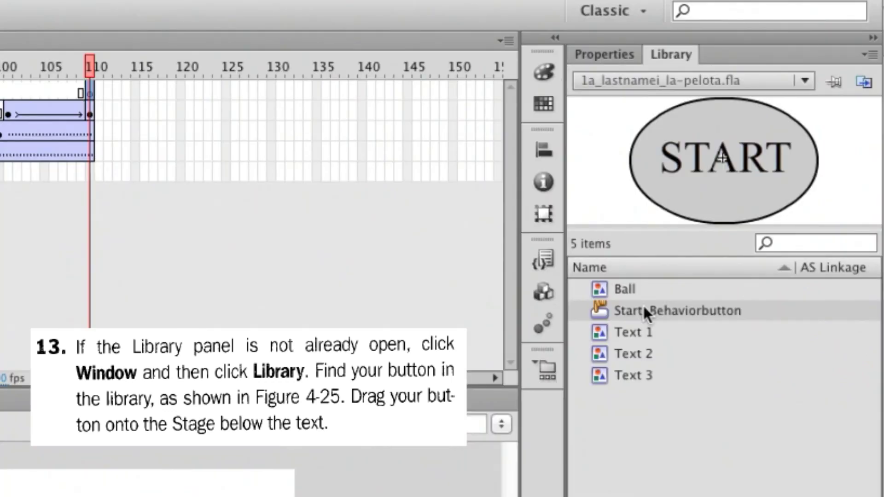
{"action": "left_click", "coordinate": [598, 308]}
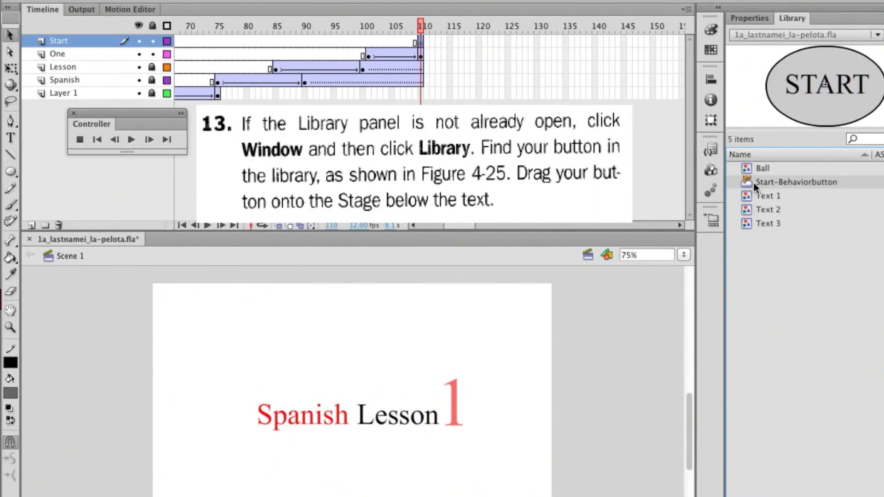
{"action": "left_click_drag", "start_coordinate": [749, 180], "coordinate": [686, 297]}
{"action": "left_click_drag", "start_coordinate": [450, 454], "coordinate": [355, 466]}
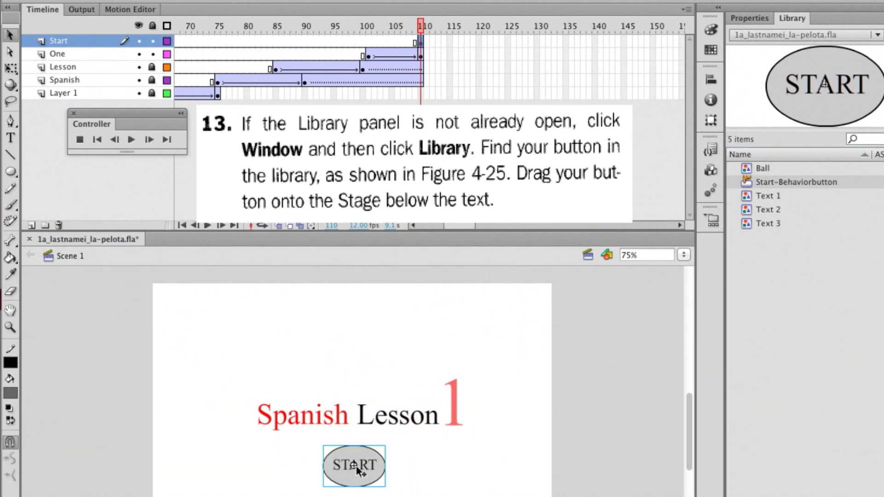